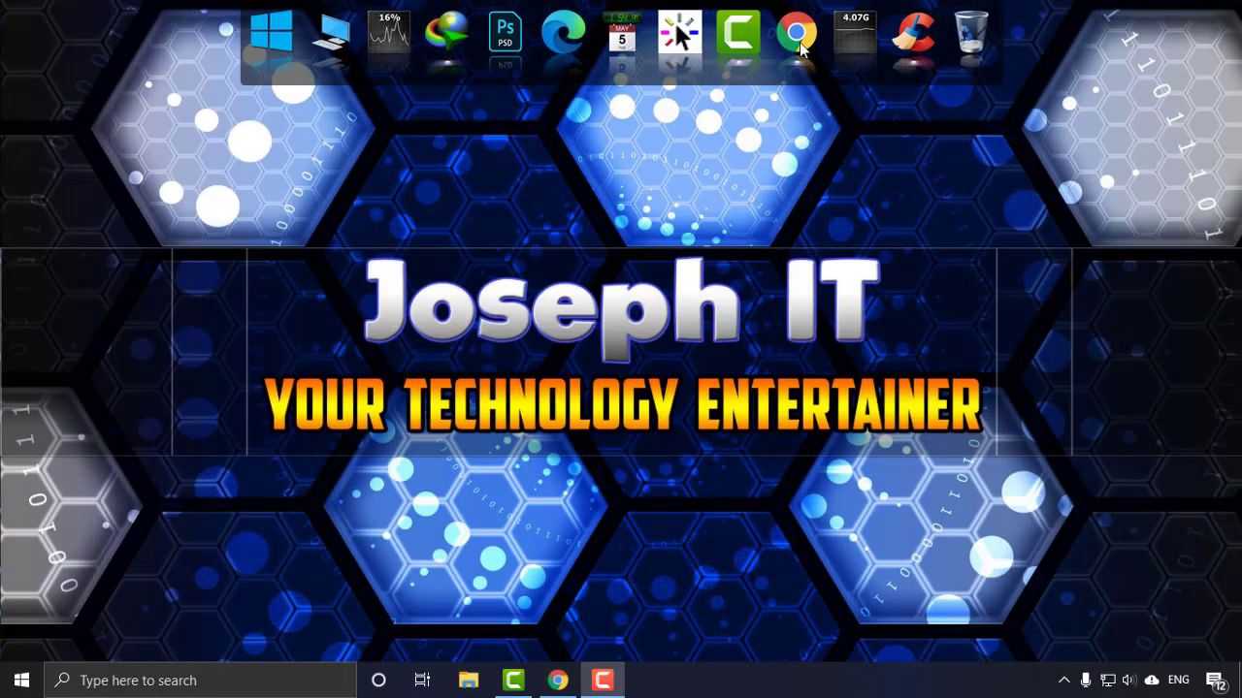
# Step: Open Chrome and go to the Home page of the Google AdSense account
pyautogui.click(795, 43)
pyautogui.click(278, 293)
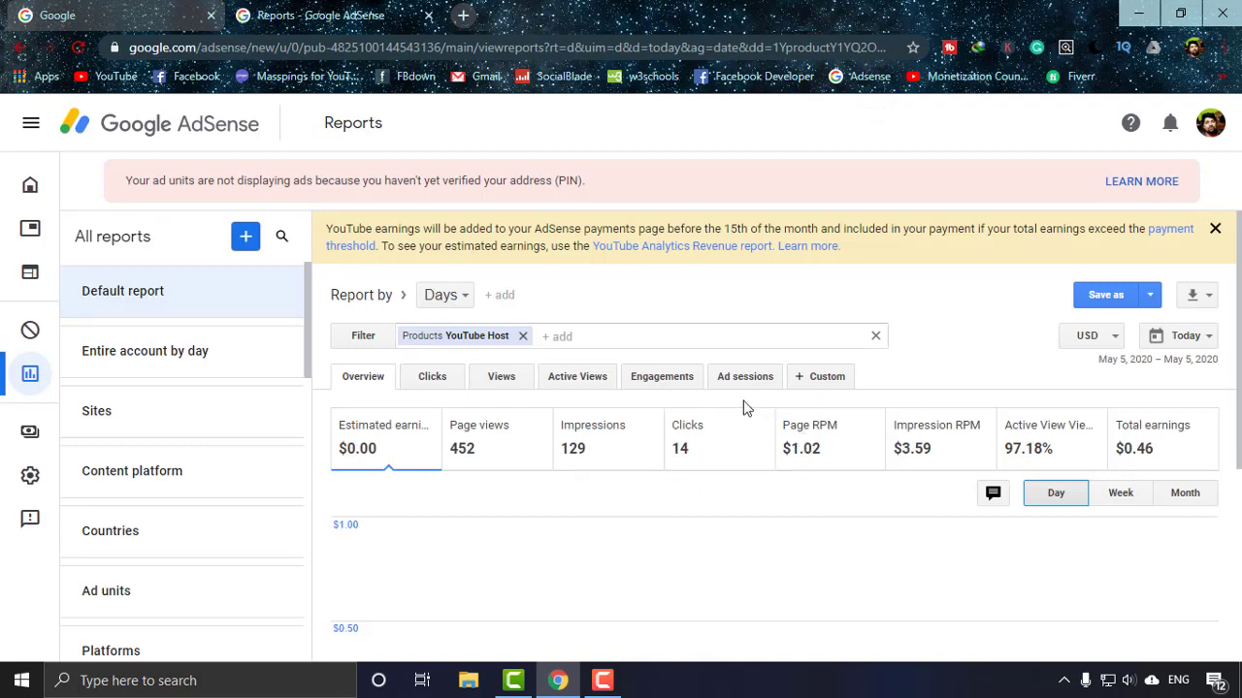
pyautogui.click(49, 184)
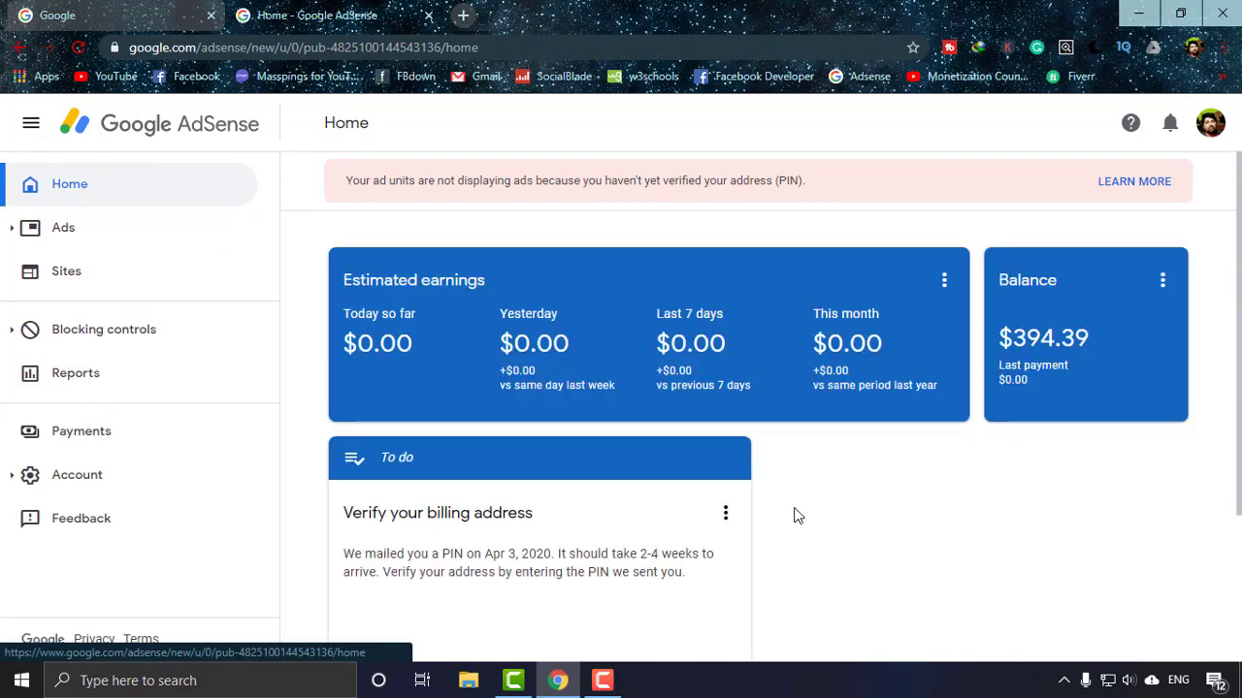
# Step: View the PIN entry form of the billing address verification task and cancel it without entering a PIN
pyautogui.scroll(-2, 797, 515)
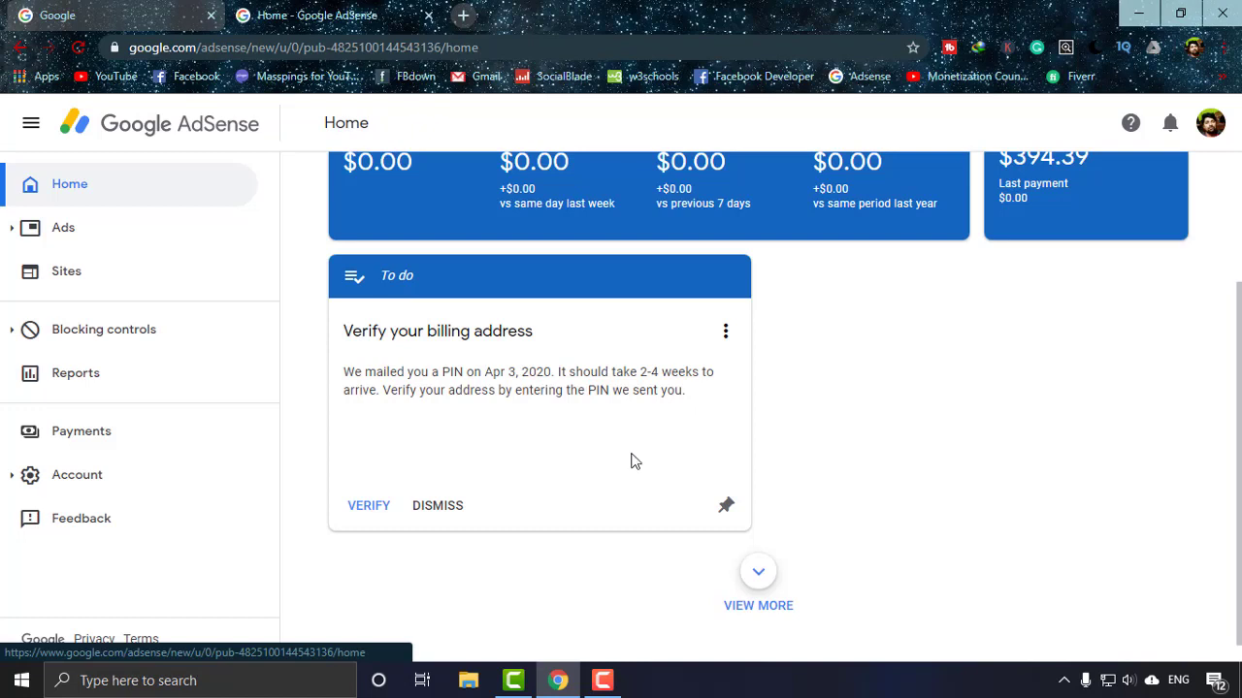
pyautogui.click(353, 506)
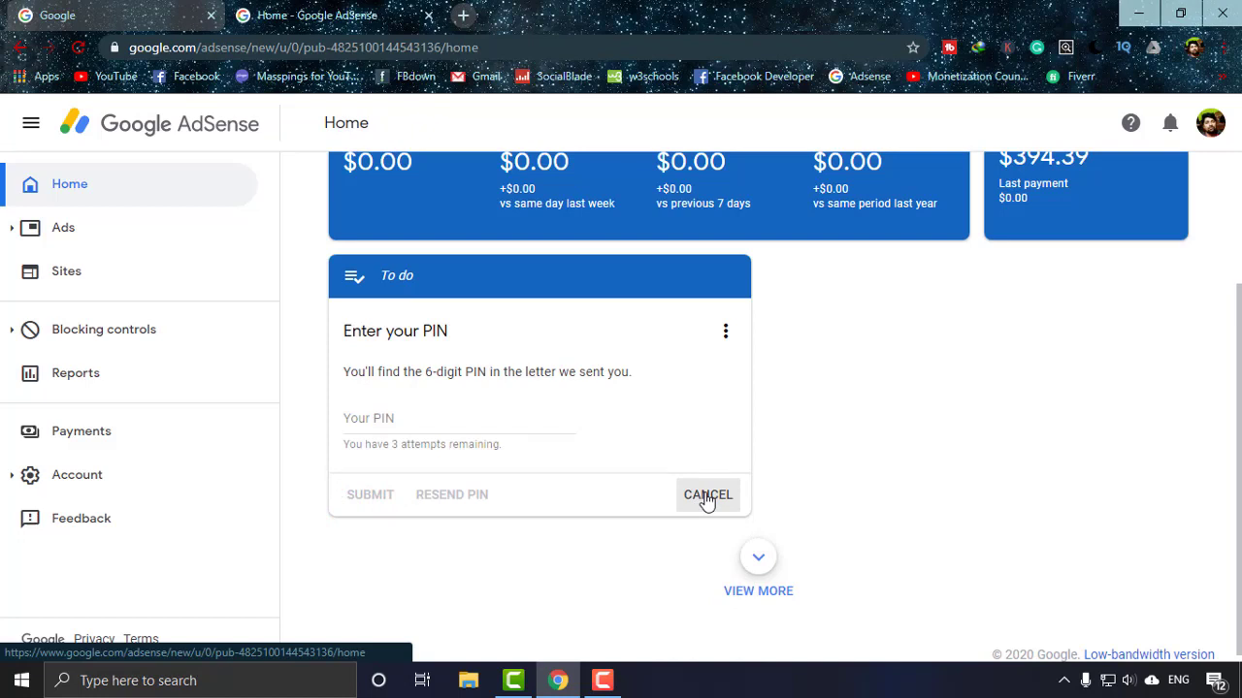
pyautogui.click(707, 496)
# Step: Open the AdSense Help article on address (PIN) verification and follow its link to the PIN troubleshooter
pyautogui.click(859, 445)
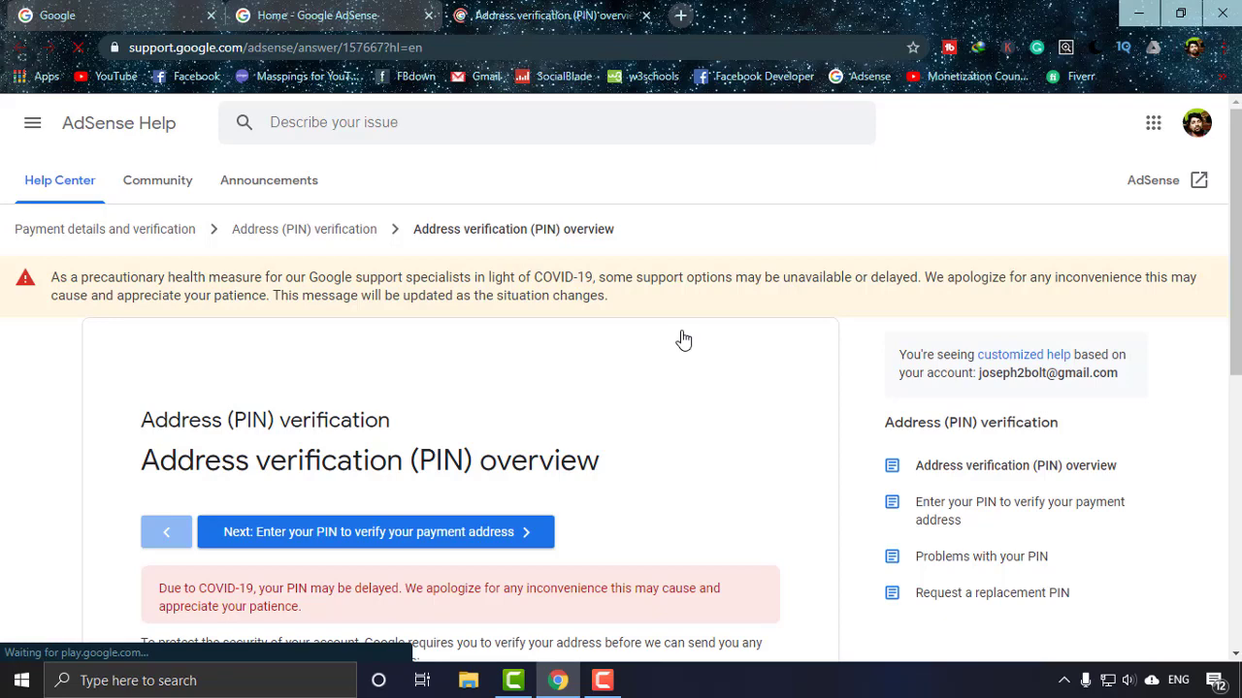
pyautogui.scroll(-3, 684, 339)
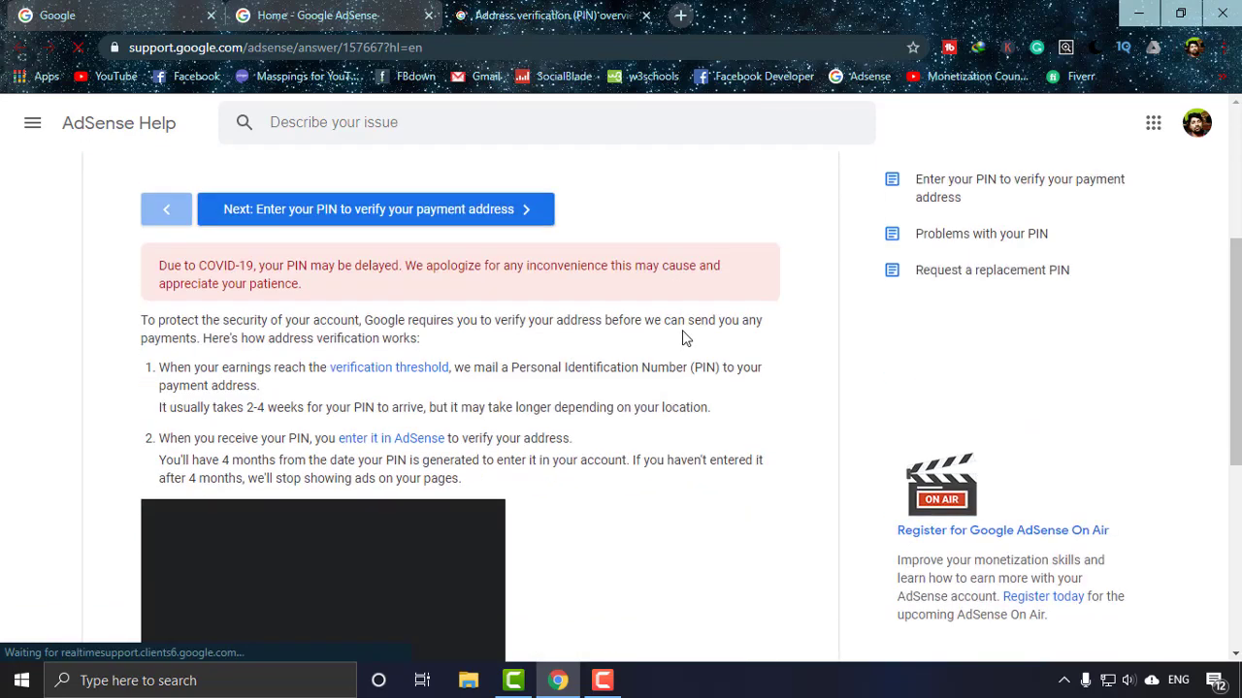
pyautogui.scroll(-4, 683, 338)
pyautogui.scroll(-1, 735, 381)
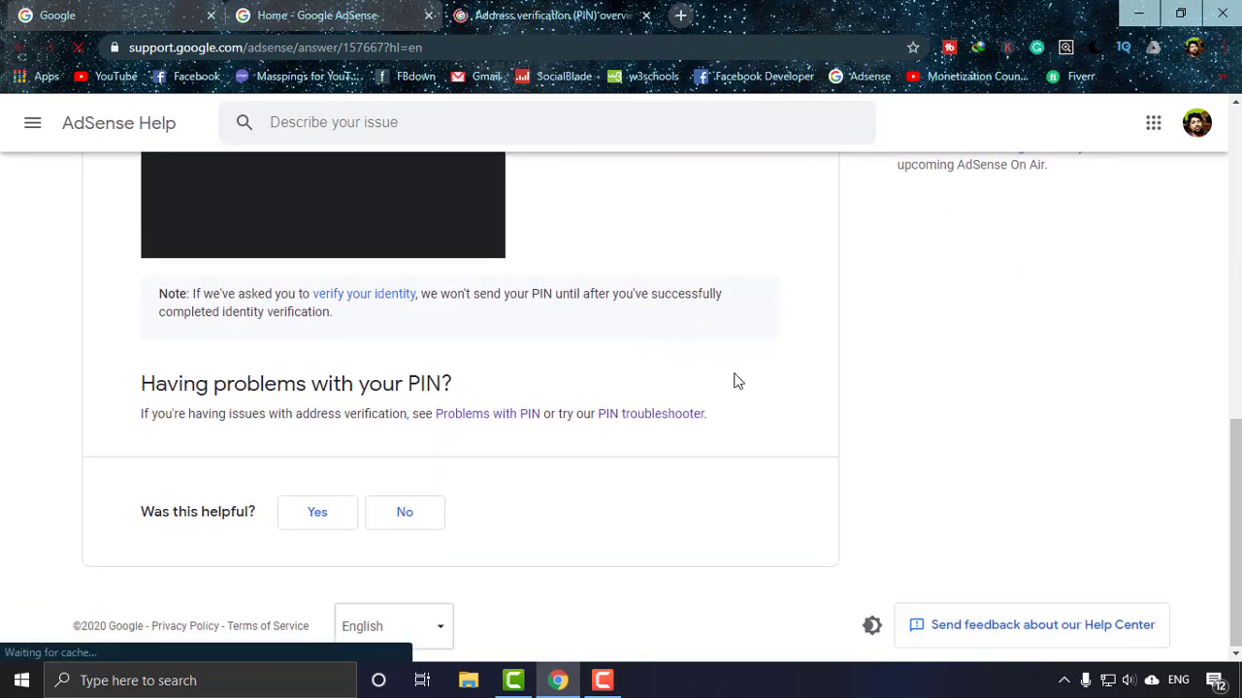
pyautogui.click(679, 417)
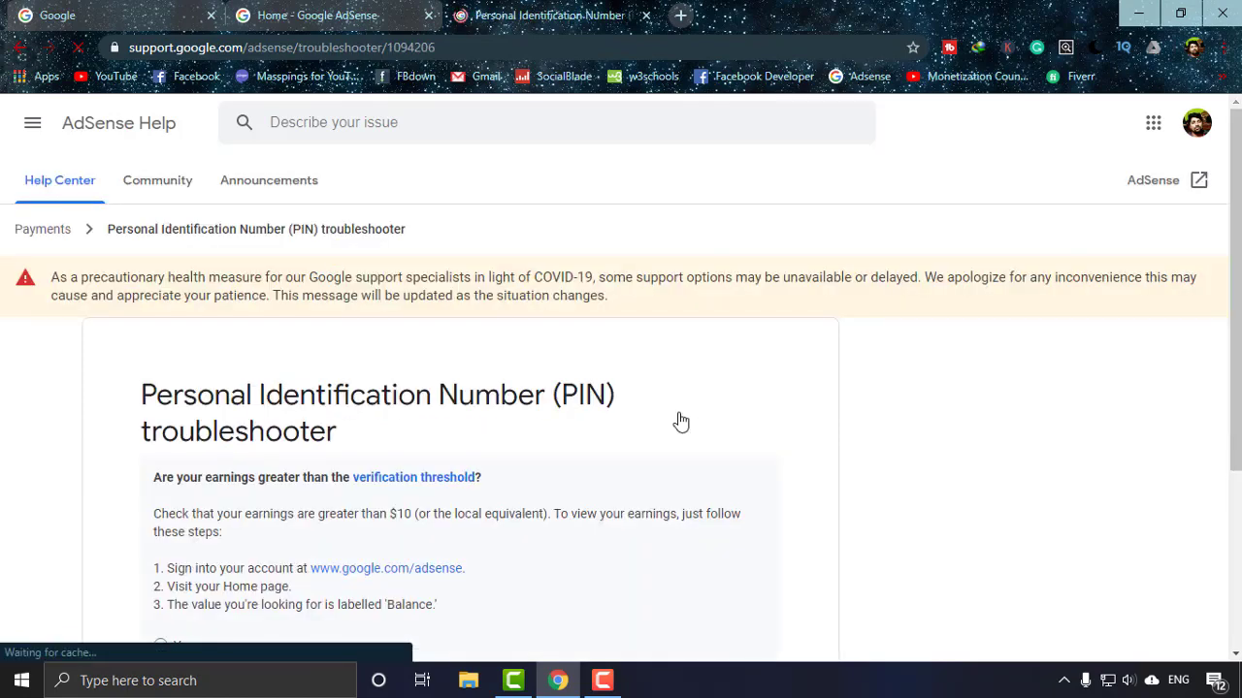
# Step: Answer the PIN troubleshooter: Yes to earnings above the threshold, No to PIN received, Yes to three replacement PINs requested
pyautogui.scroll(-2, 680, 420)
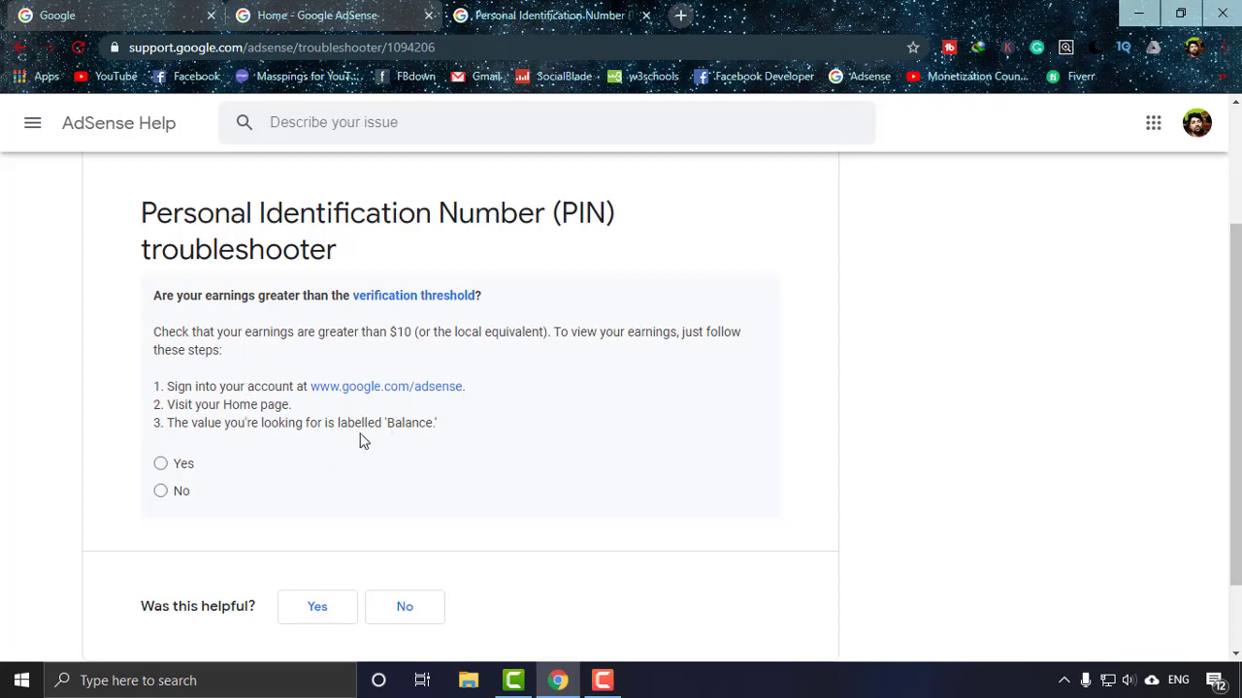
pyautogui.click(160, 463)
pyautogui.scroll(-3, 479, 471)
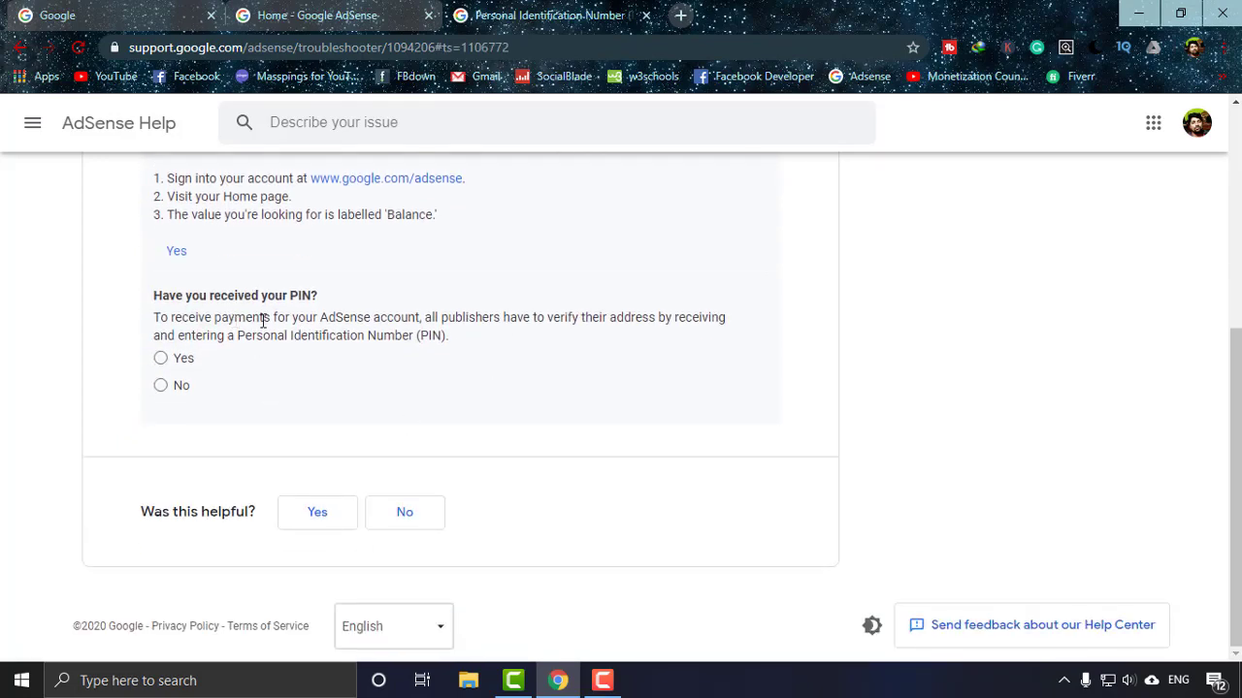
pyautogui.click(160, 385)
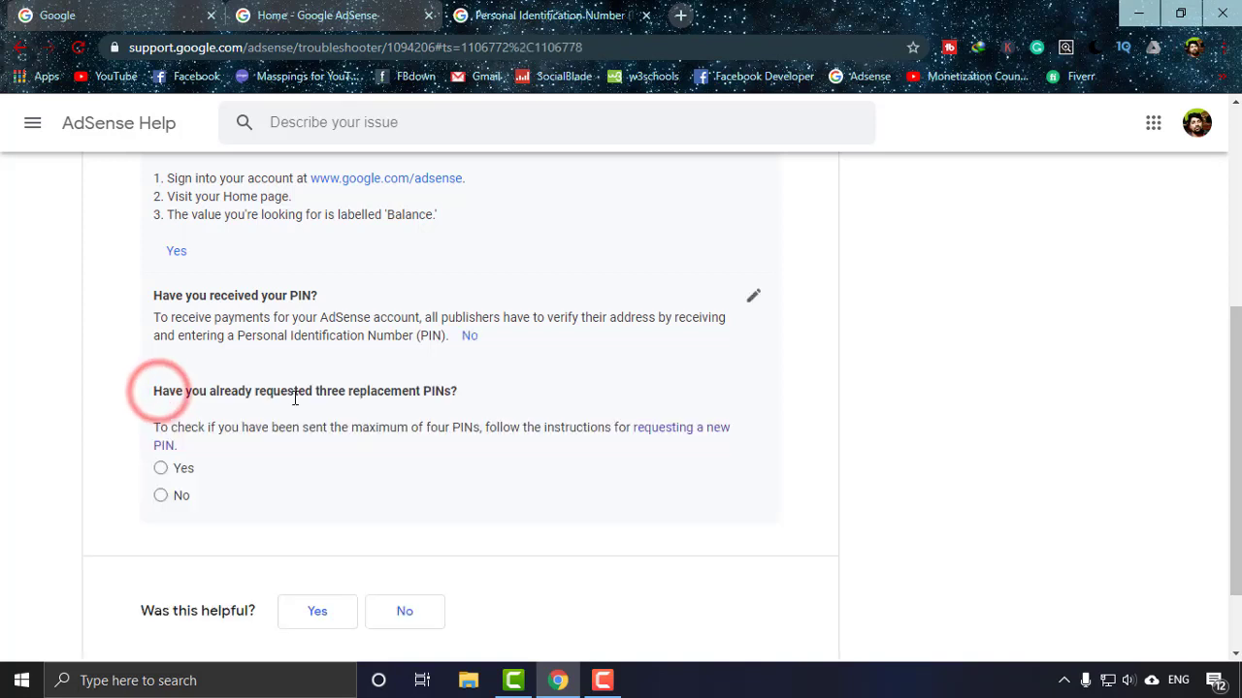
pyautogui.scroll(-1, 295, 399)
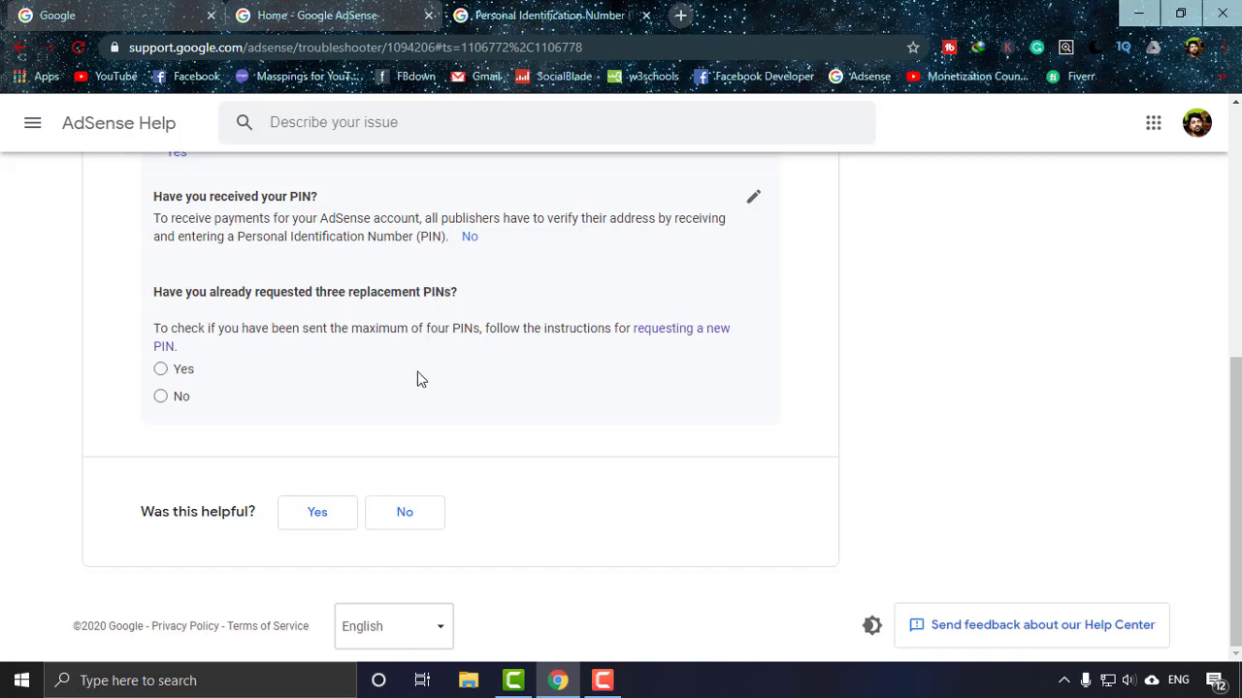
pyautogui.click(160, 369)
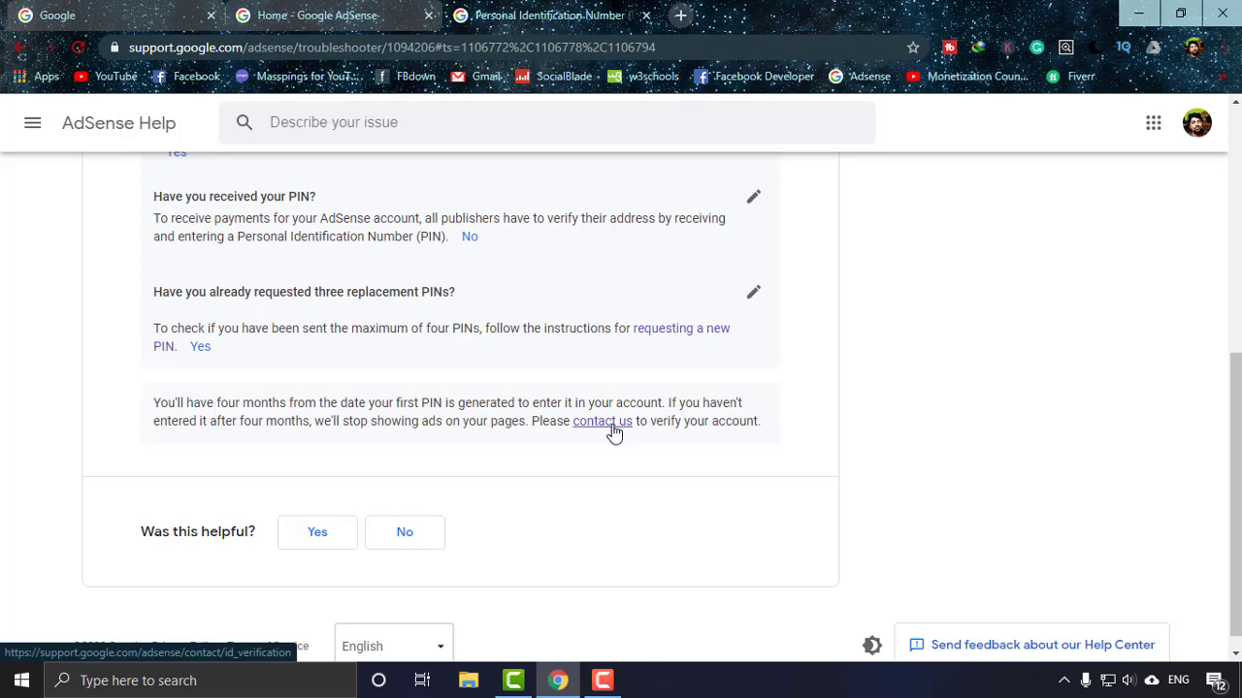
# Step: Open the contact form for manual PIN verification and review its note and required fields
pyautogui.click(602, 422)
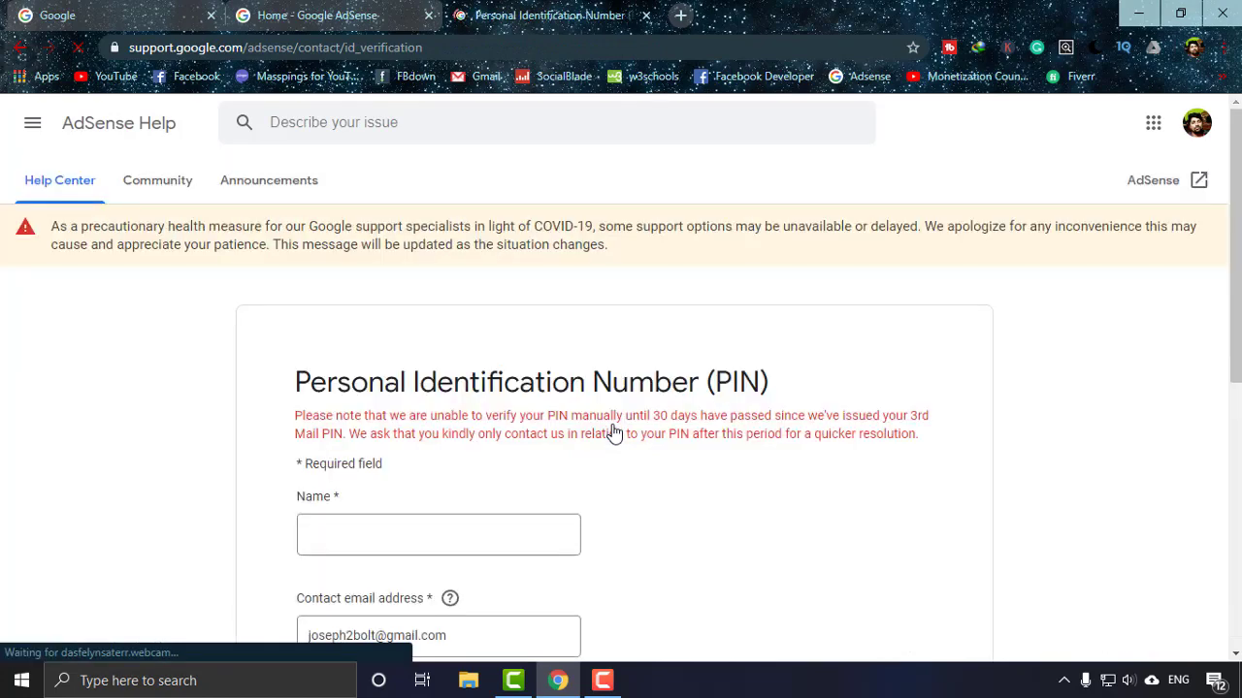
pyautogui.scroll(-1, 619, 433)
pyautogui.scroll(-2, 615, 430)
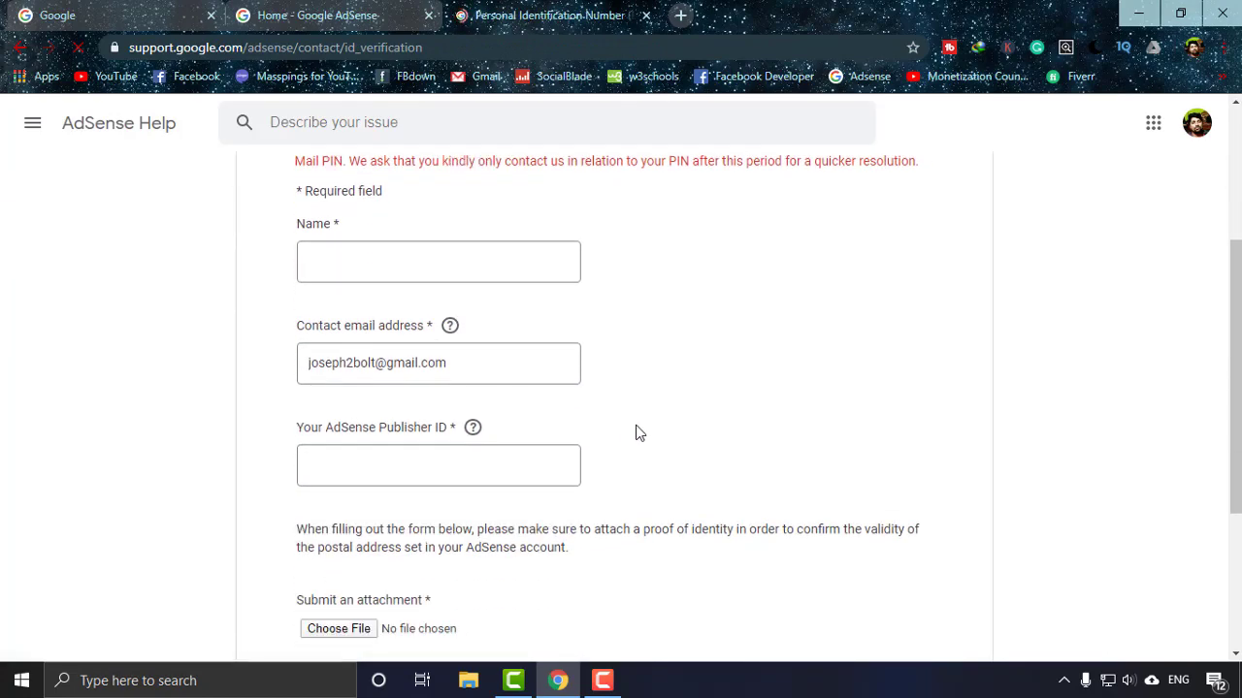
pyautogui.scroll(2, 635, 425)
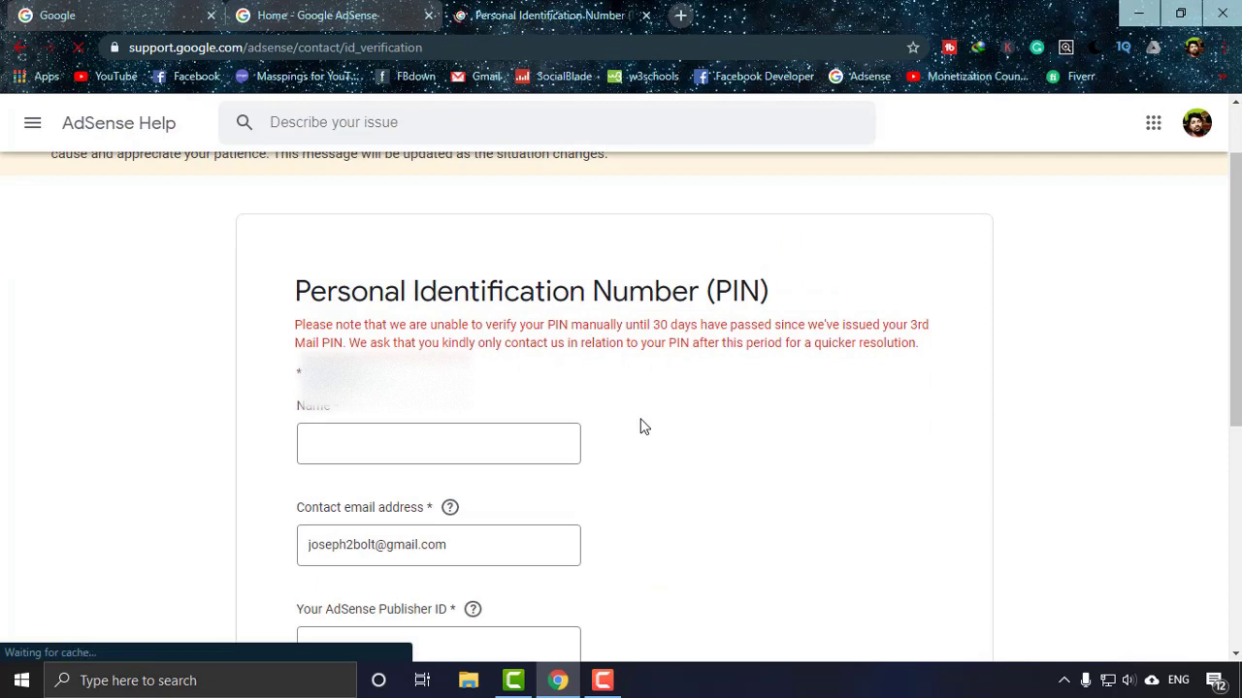
pyautogui.scroll(-1, 648, 427)
pyautogui.scroll(-1, 652, 425)
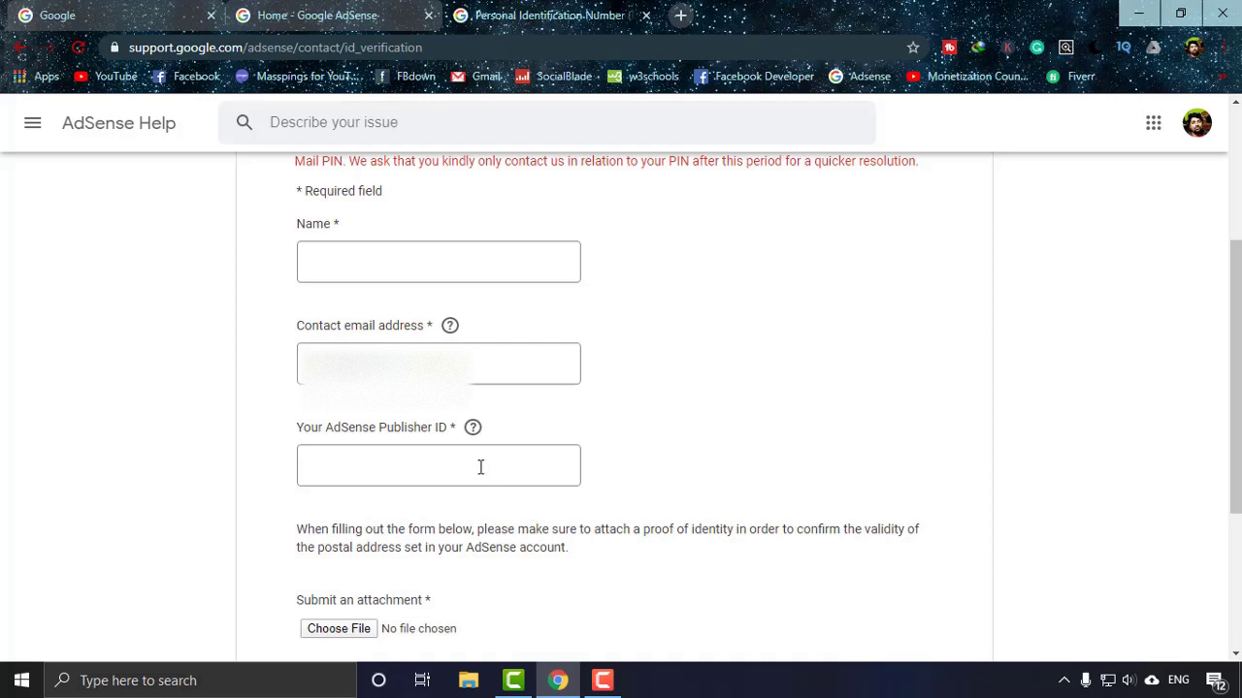
# Step: Copy the publisher ID from the account information page of the AdSense account
pyautogui.click(305, 15)
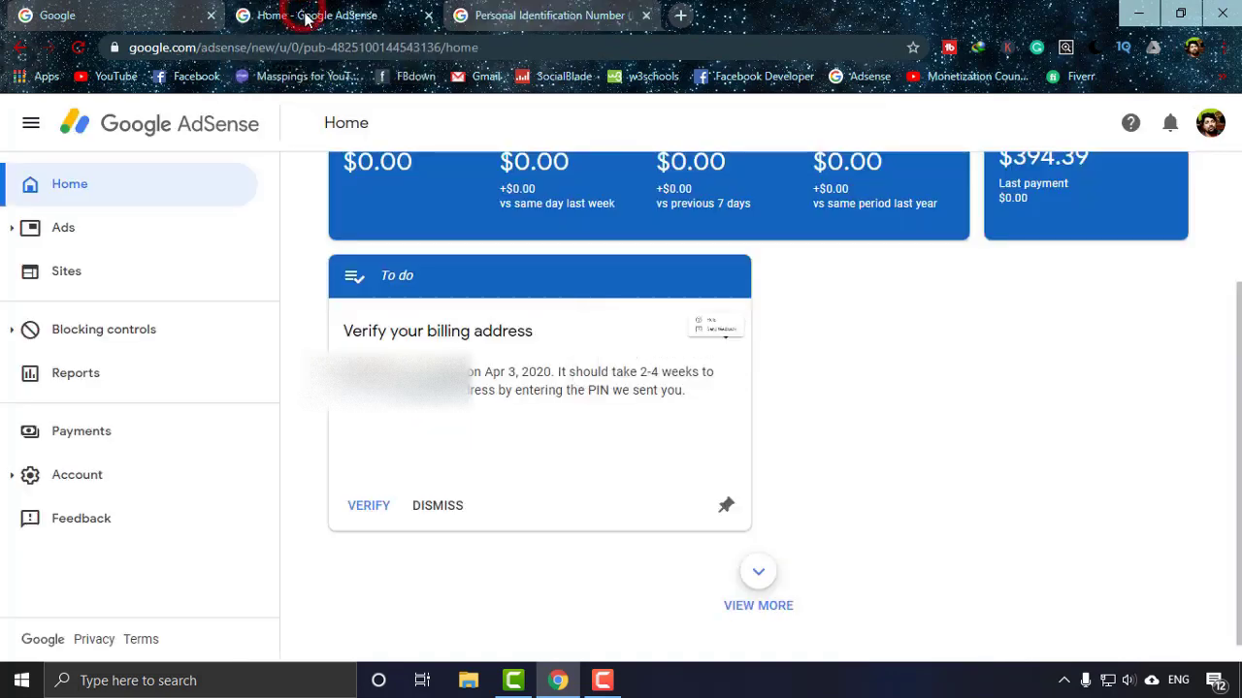
pyautogui.click(92, 477)
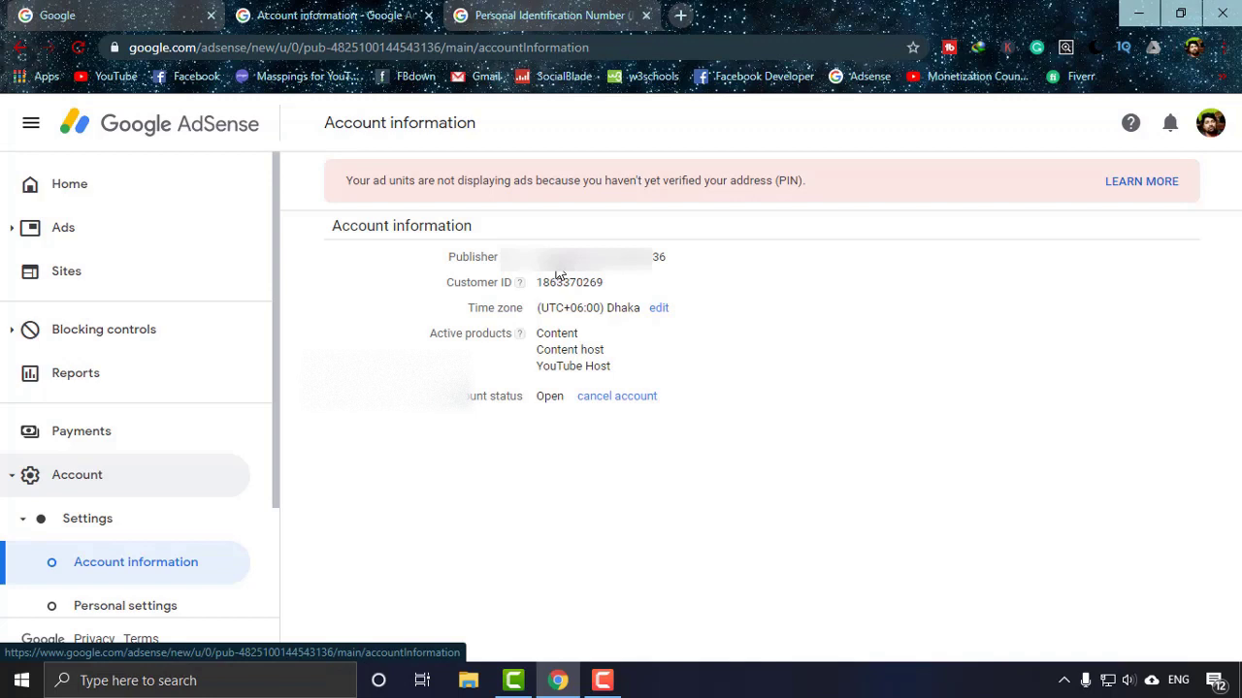
pyautogui.moveTo(529, 254); pyautogui.dragTo(669, 266)
pyautogui.rightClick(670, 266)
pyautogui.click(669, 270)
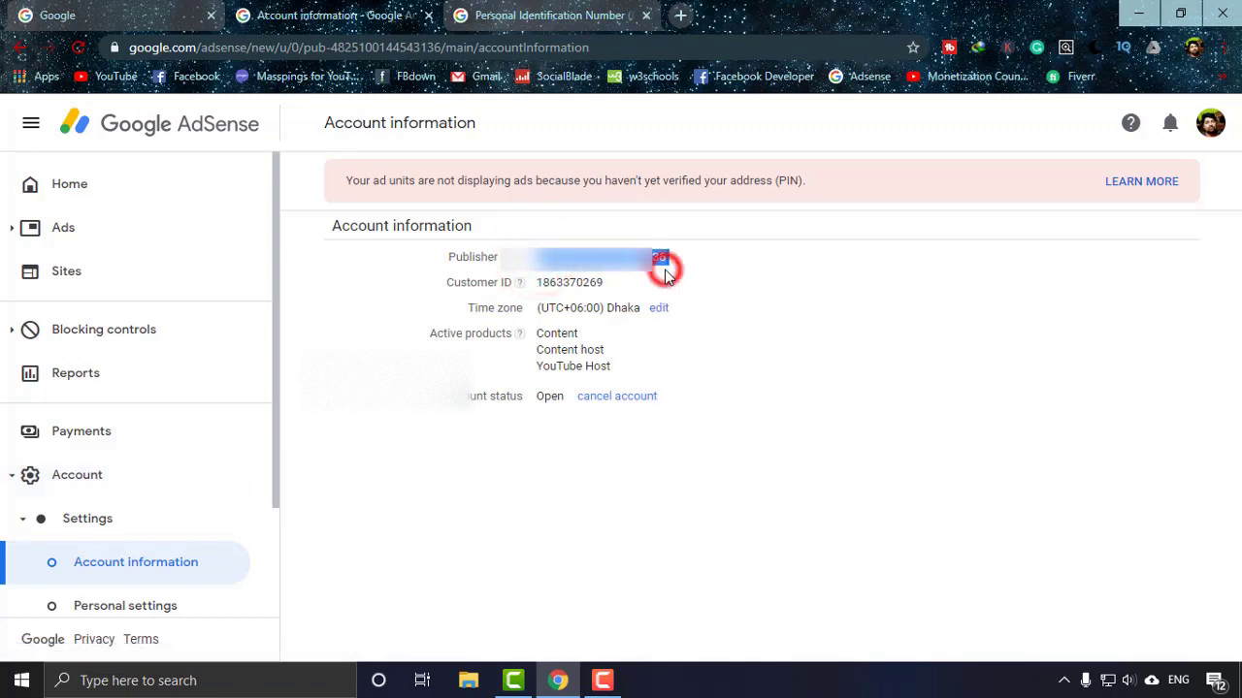
# Step: Paste the copied ID into the AdSense Publisher ID field of the PIN contact form
pyautogui.click(553, 18)
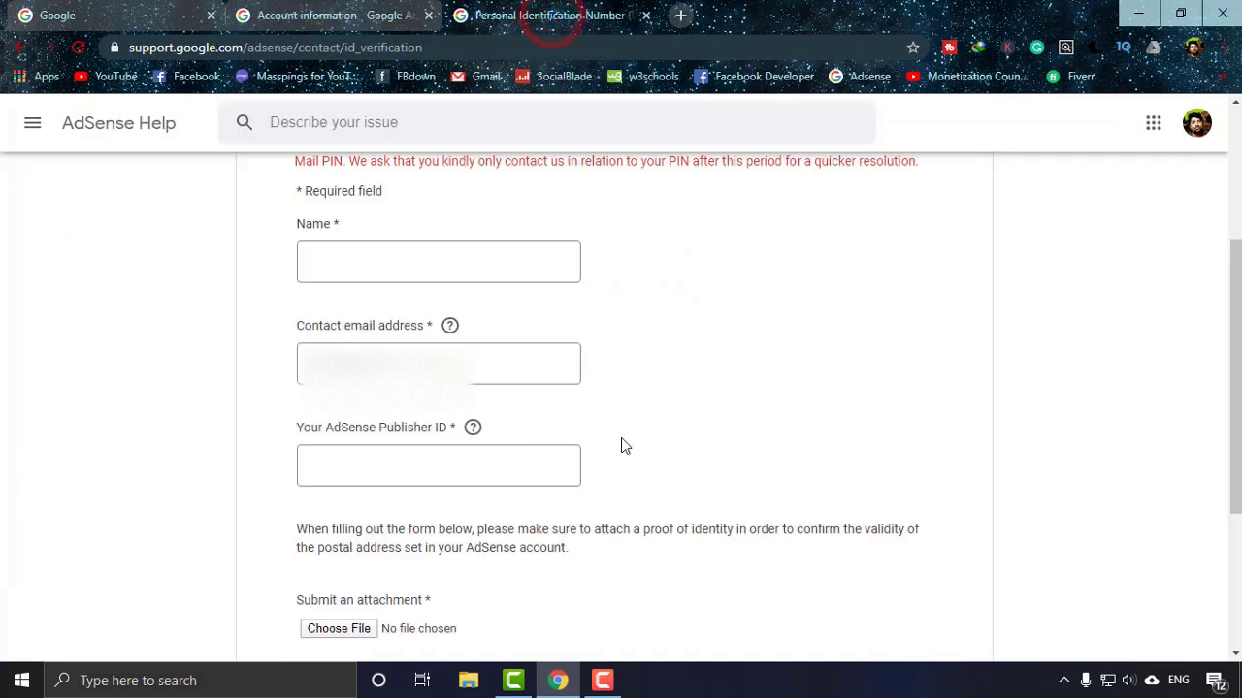
pyautogui.rightClick(456, 468)
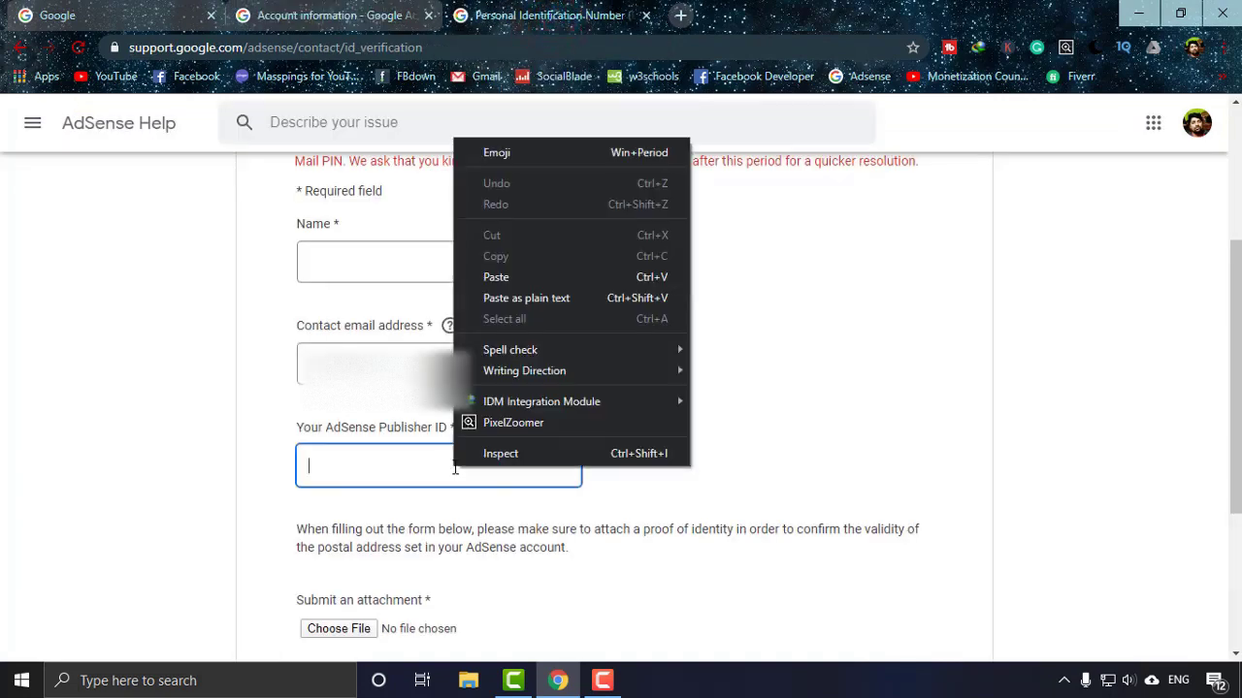
pyautogui.click(505, 276)
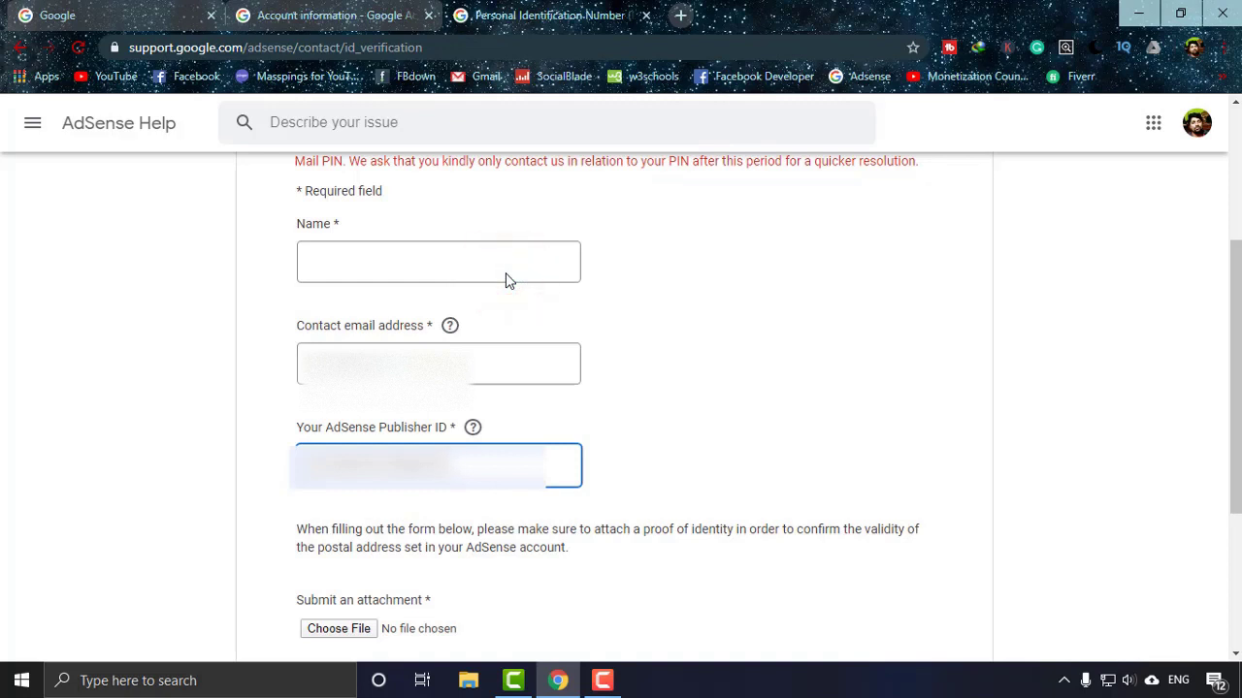
# Step: Fill in the Name field of the PIN contact form with the account holder's full name from the saved suggestions
pyautogui.click(477, 264)
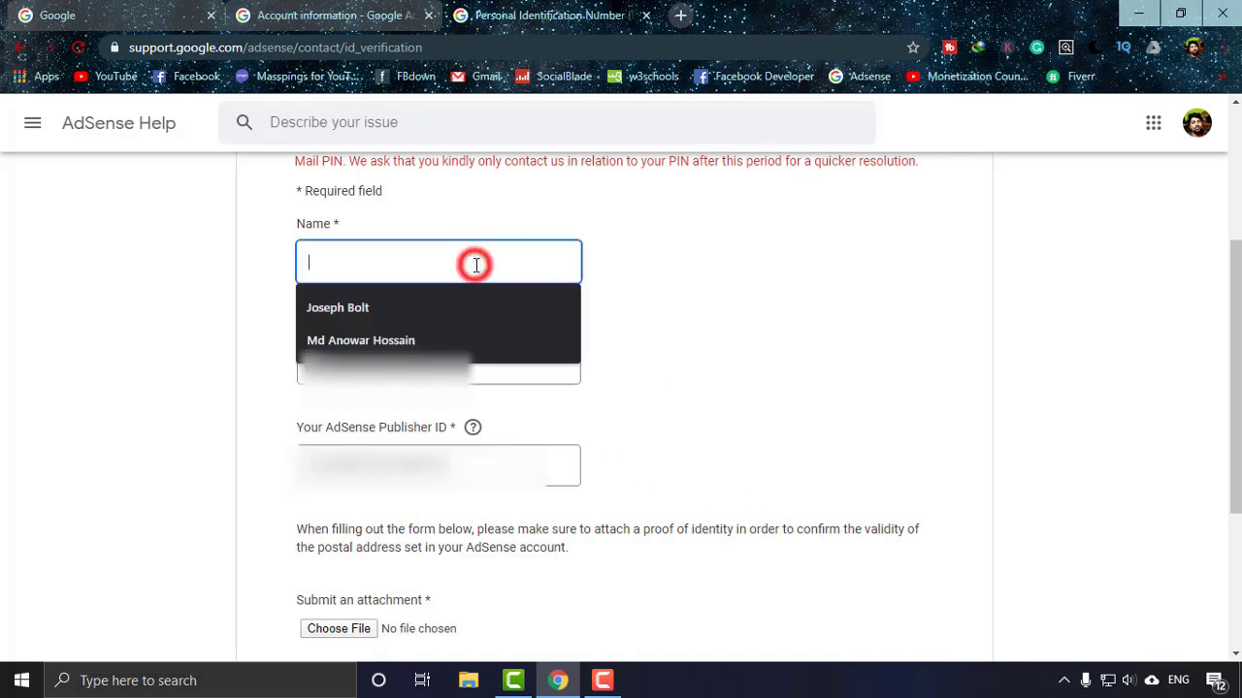
pyautogui.click(653, 291)
pyautogui.click(499, 258)
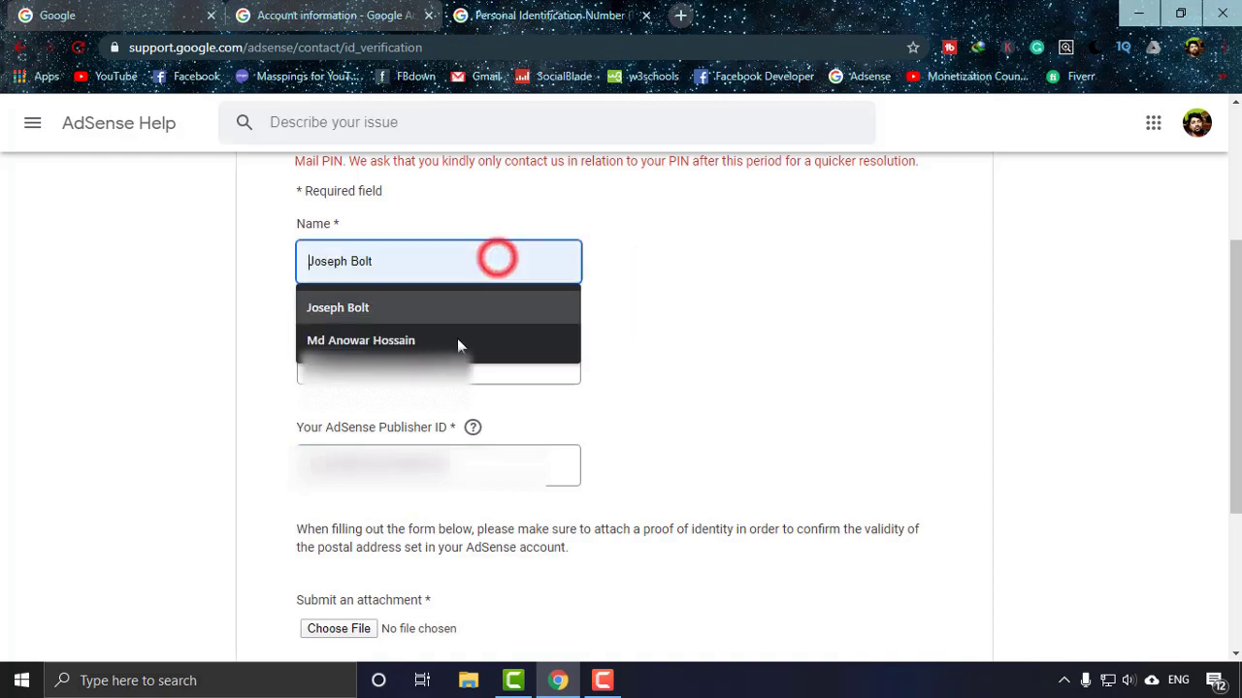
pyautogui.click(457, 343)
pyautogui.click(726, 352)
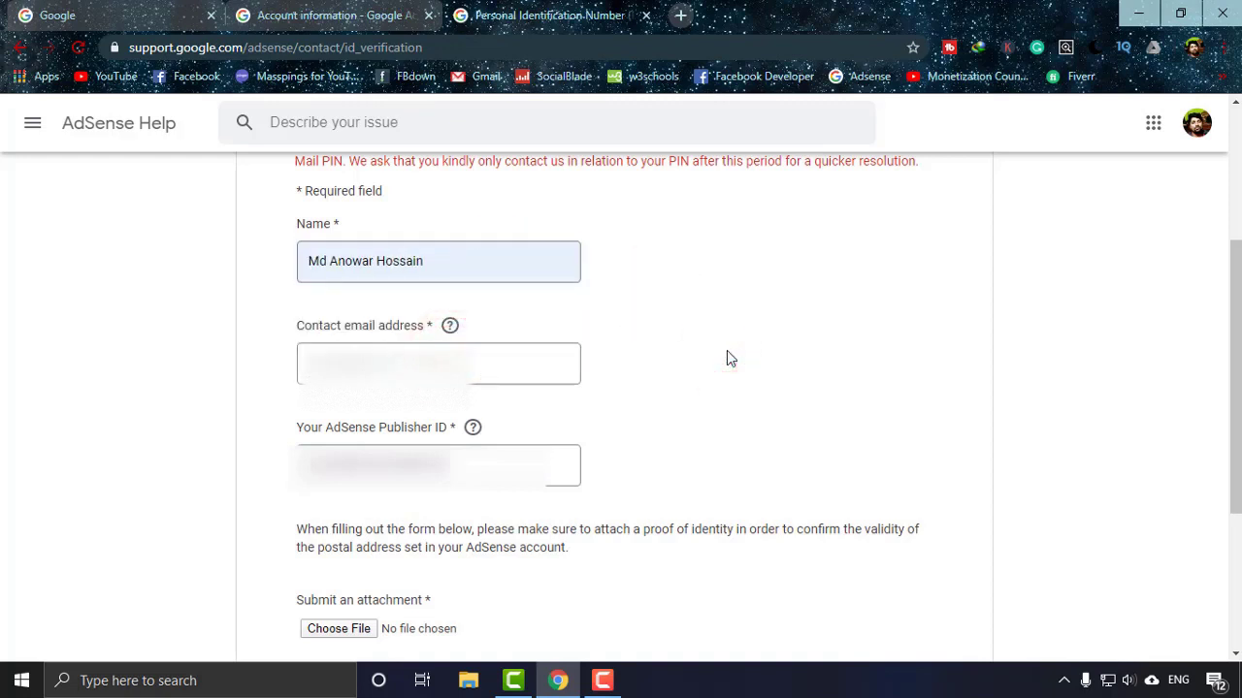
# Step: Attach the NID JPG image from the Desktop as proof of identity and submit the PIN contact form
pyautogui.scroll(-1, 726, 351)
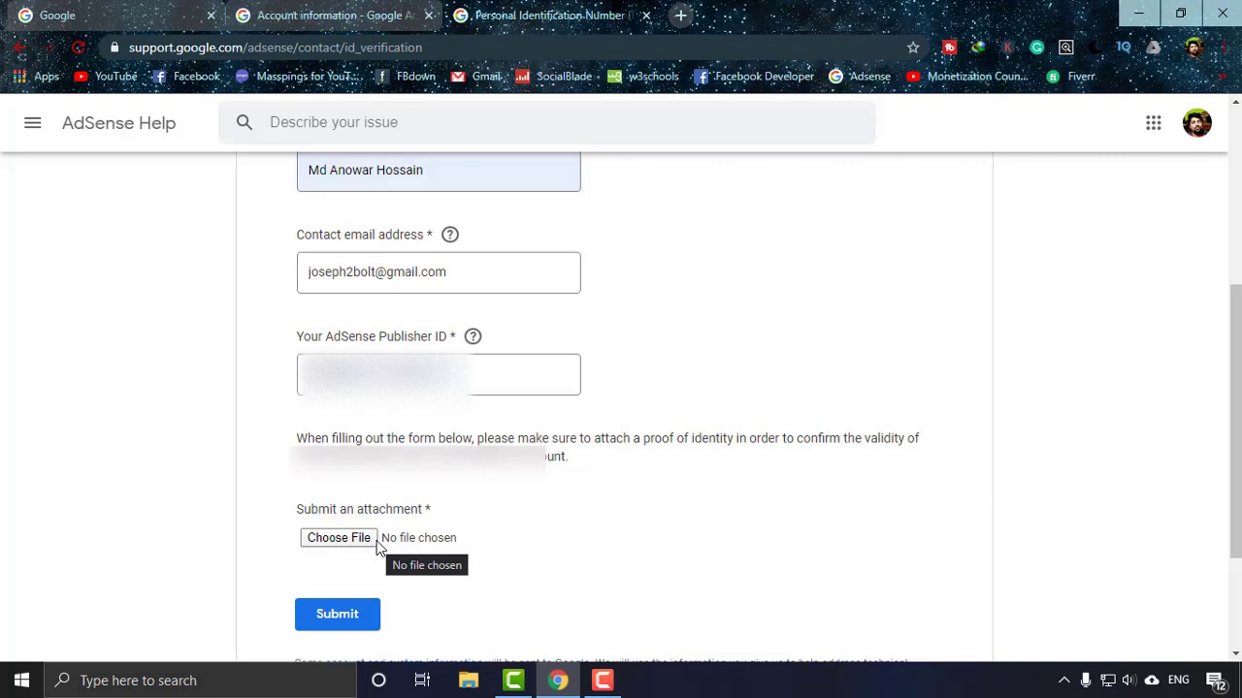
pyautogui.click(374, 539)
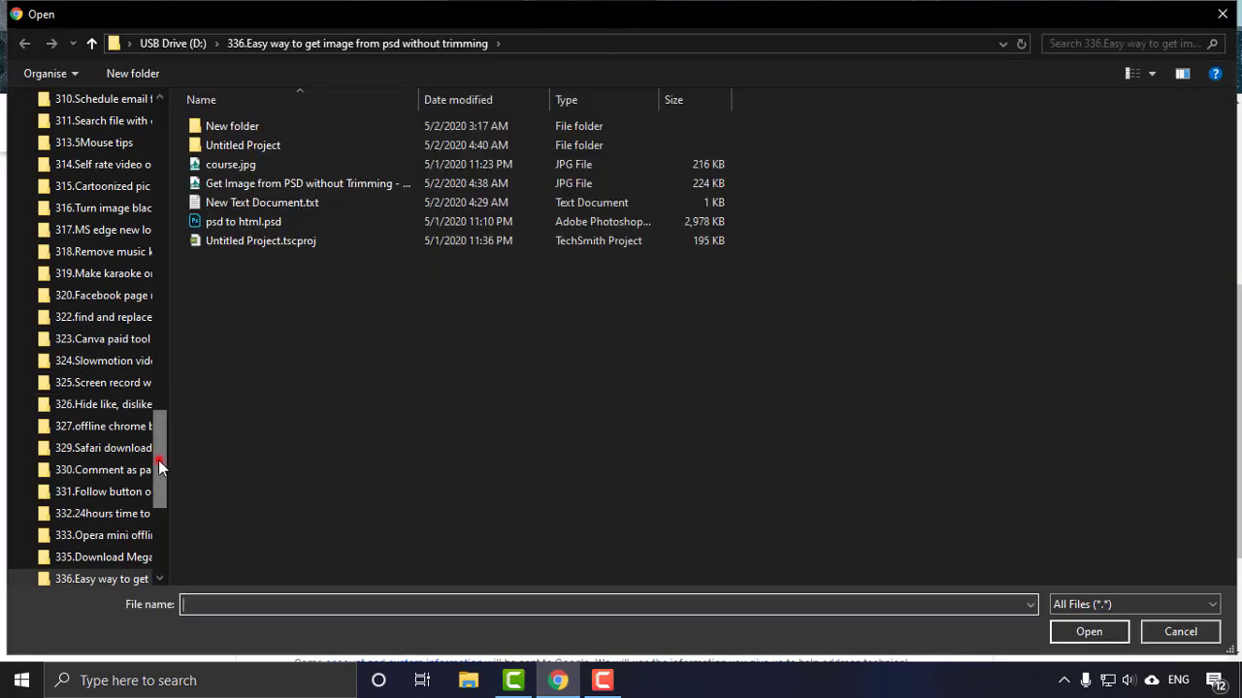
pyautogui.moveTo(160, 463); pyautogui.dragTo(170, 163)
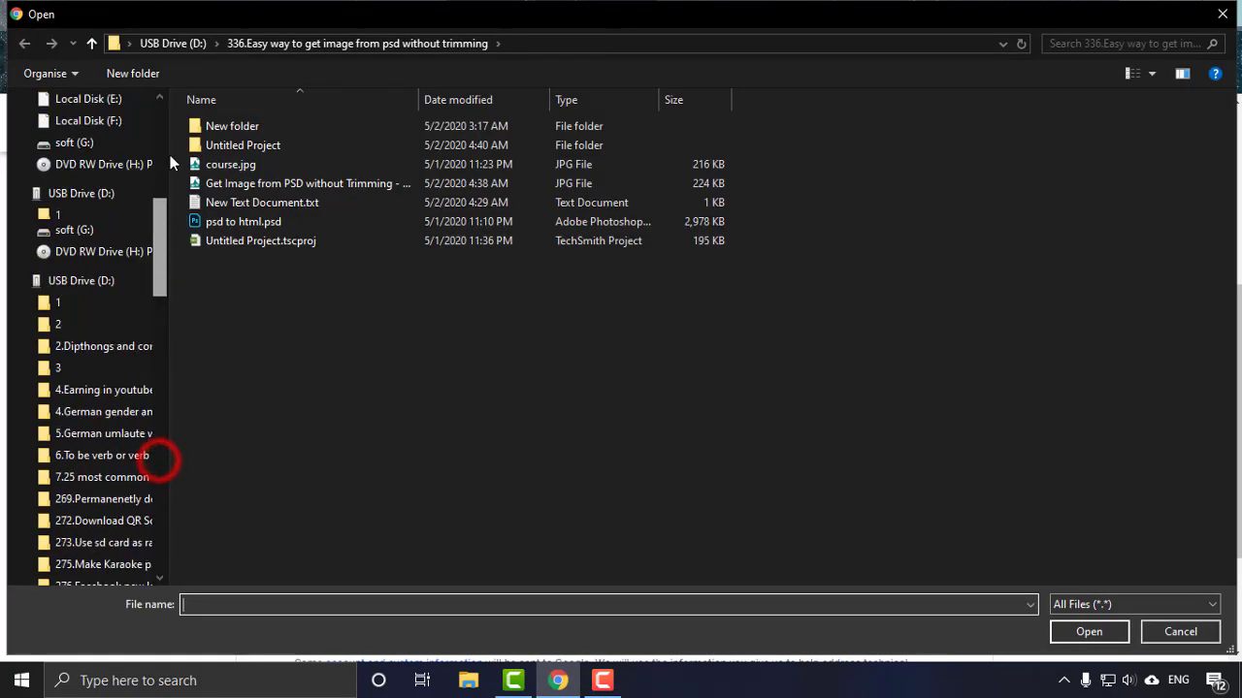
pyautogui.click(81, 140)
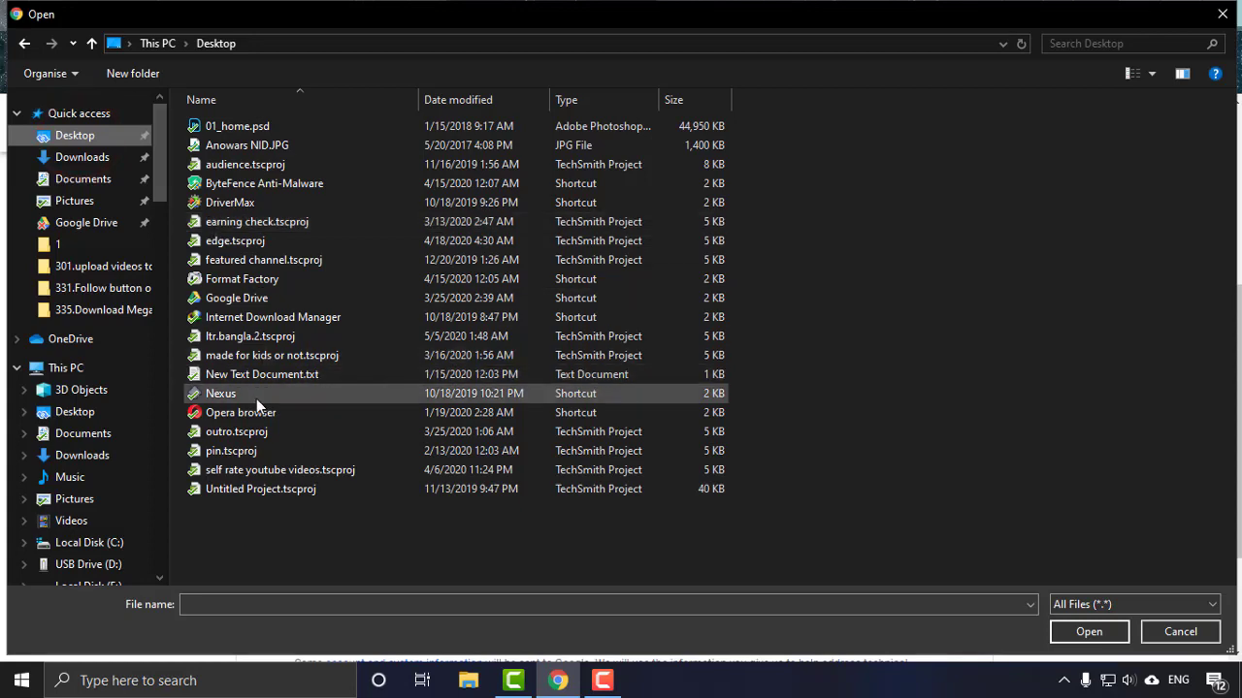
pyautogui.click(254, 146)
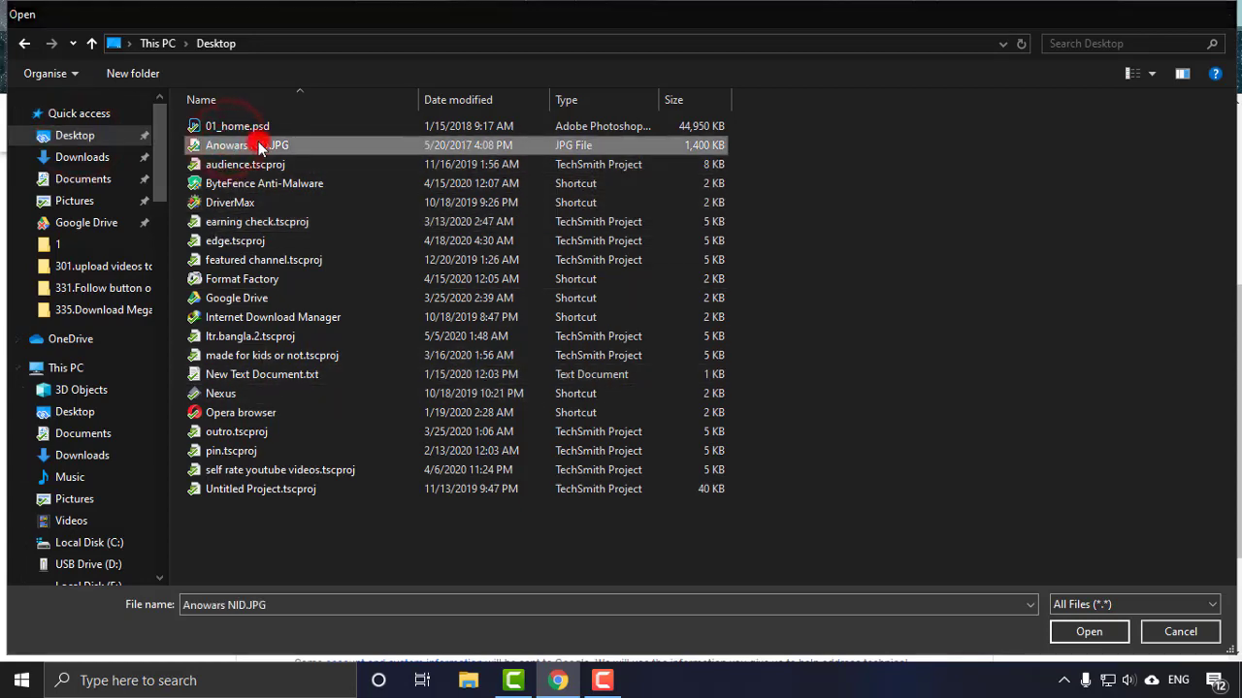
pyautogui.doubleClick(254, 146)
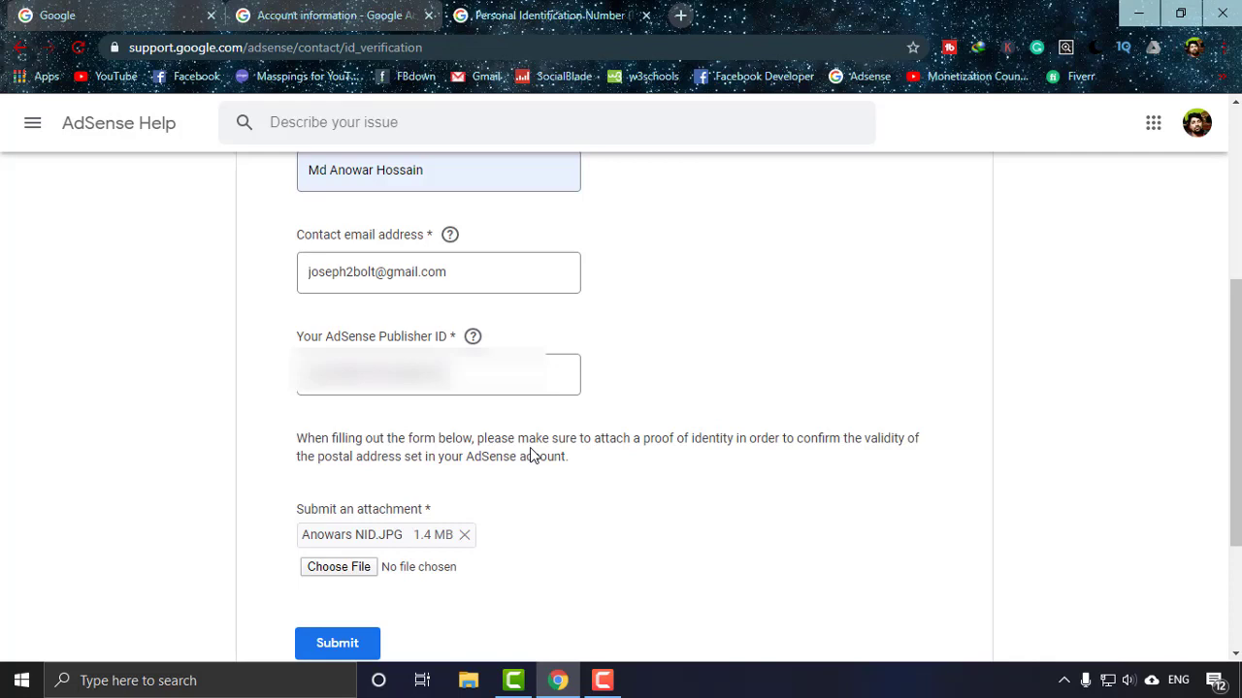
pyautogui.scroll(-2, 532, 456)
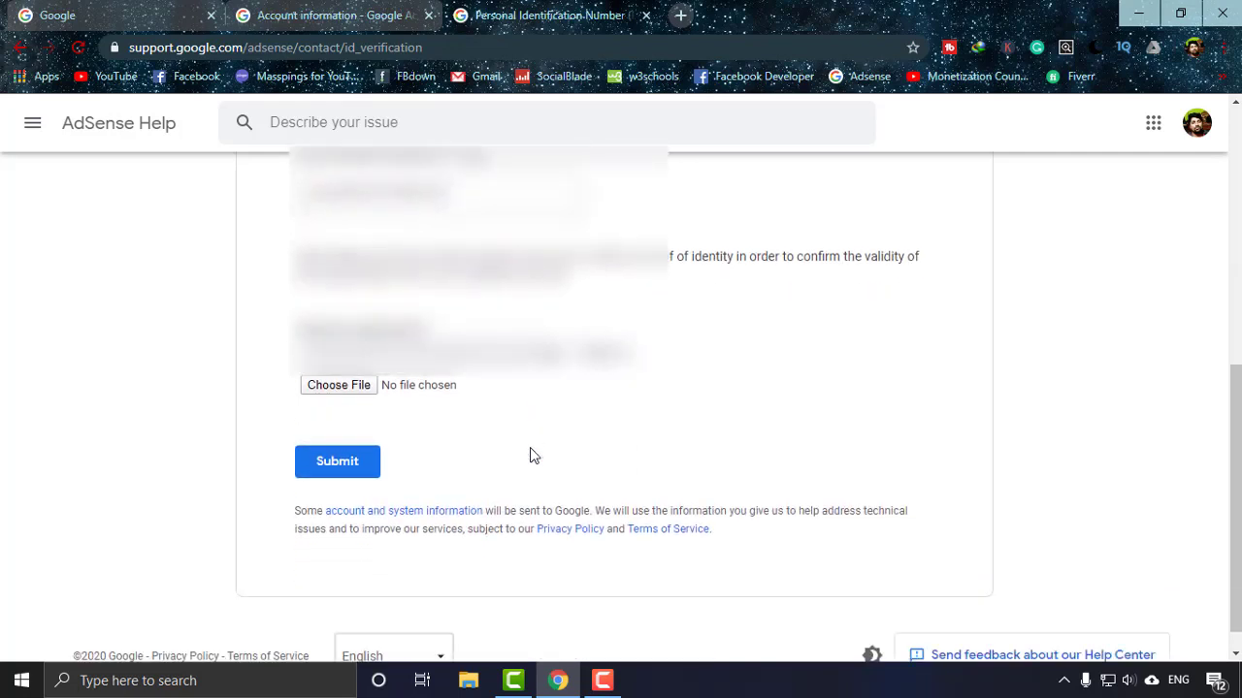
pyautogui.click(329, 473)
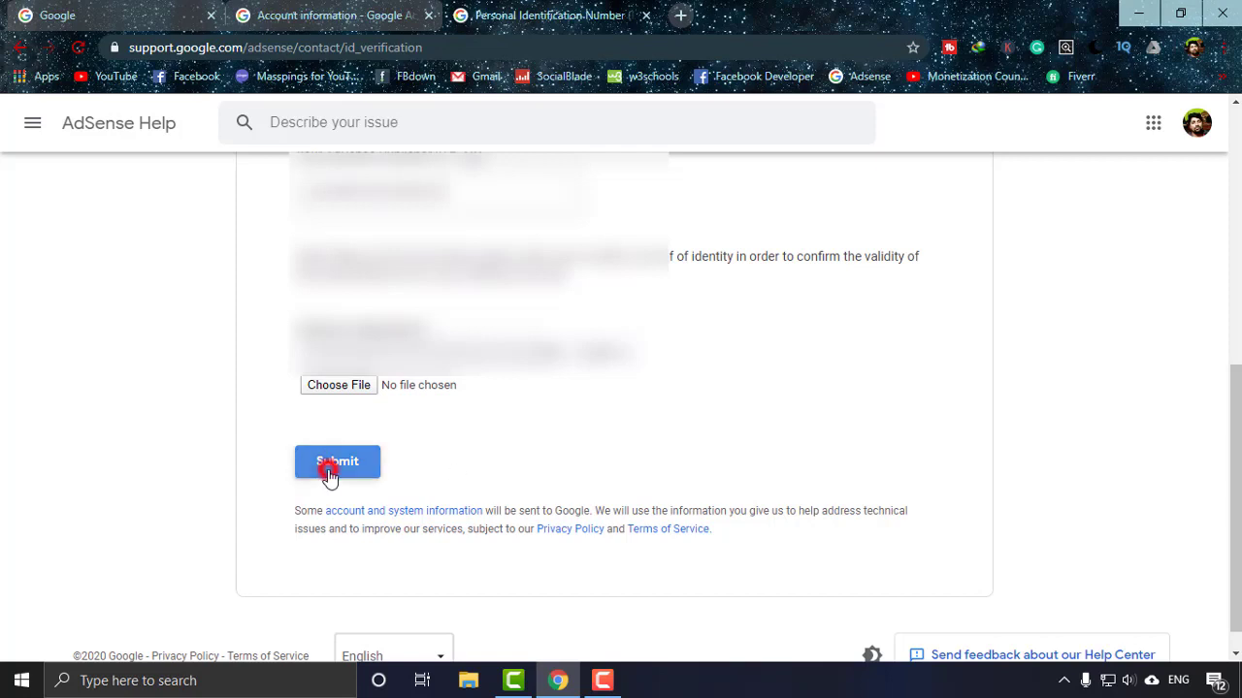